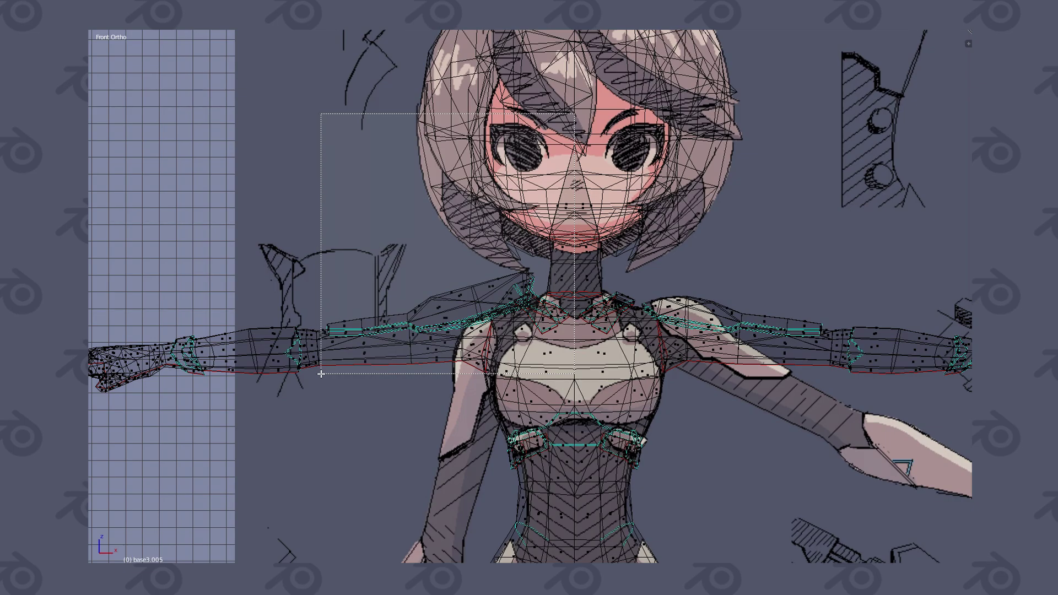
Step: Box-select the shoulder and arm vertices and separate them into their own object
drag(321, 374, 321, 374)
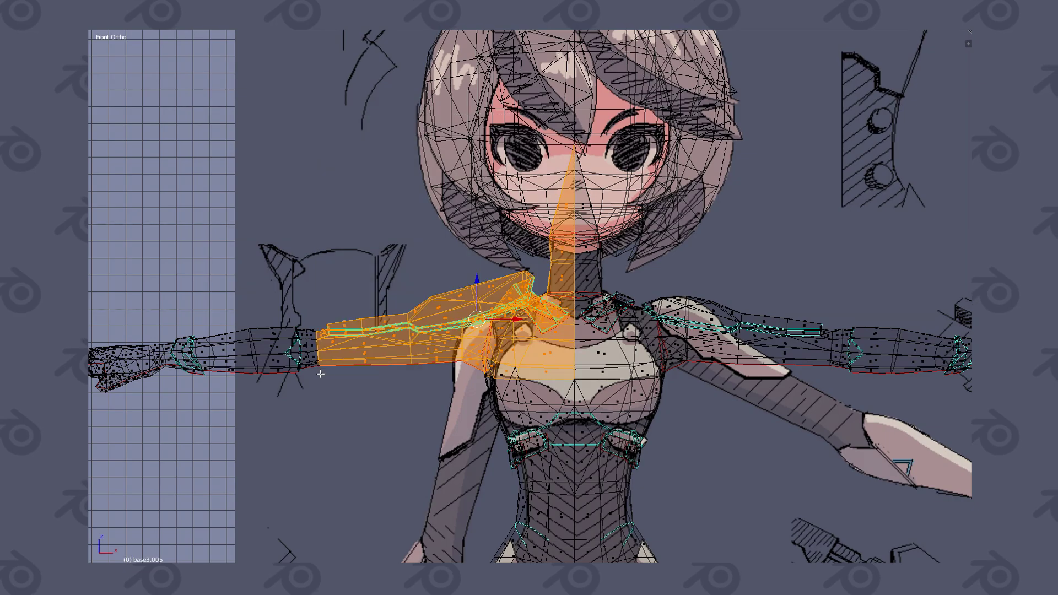
key(z)
middle_drag(520, 379, 614, 376)
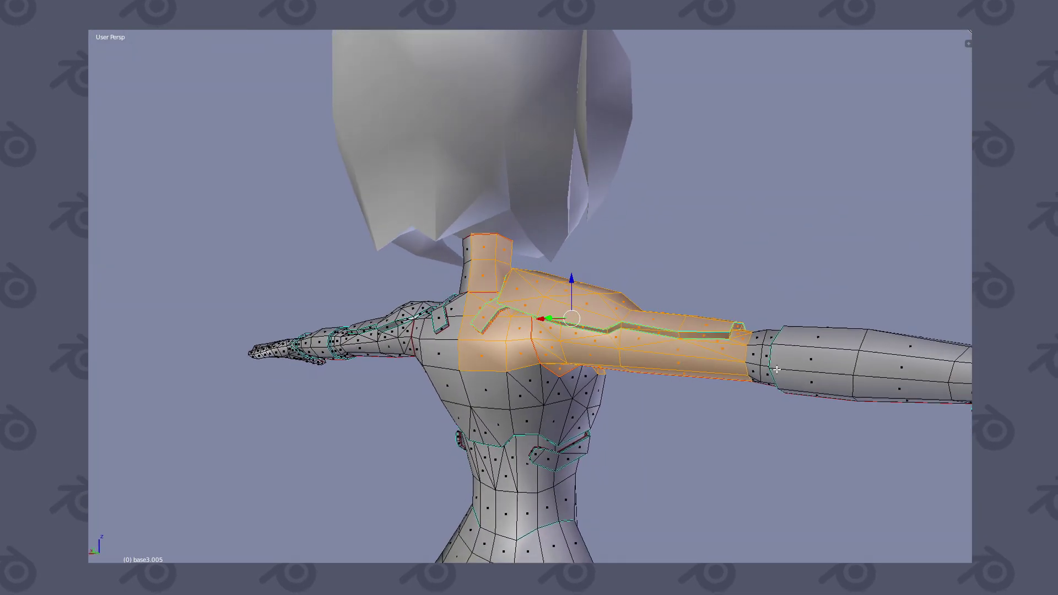
key(p)
click(625, 328)
key(KP_1)
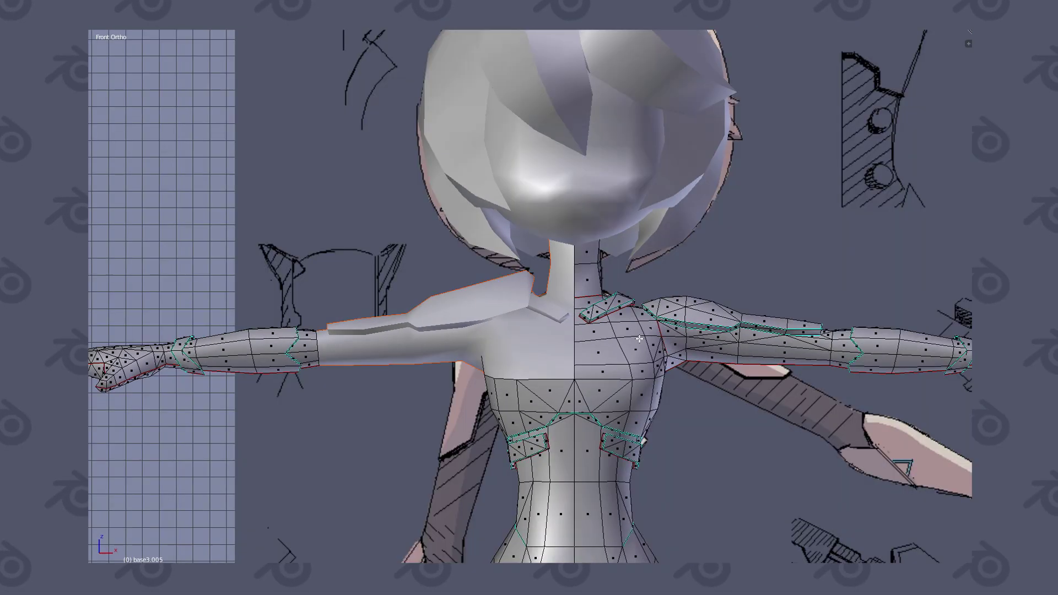
scroll(530, 339, up, 2)
key(z)
key(b)
drag(386, 147, 657, 375)
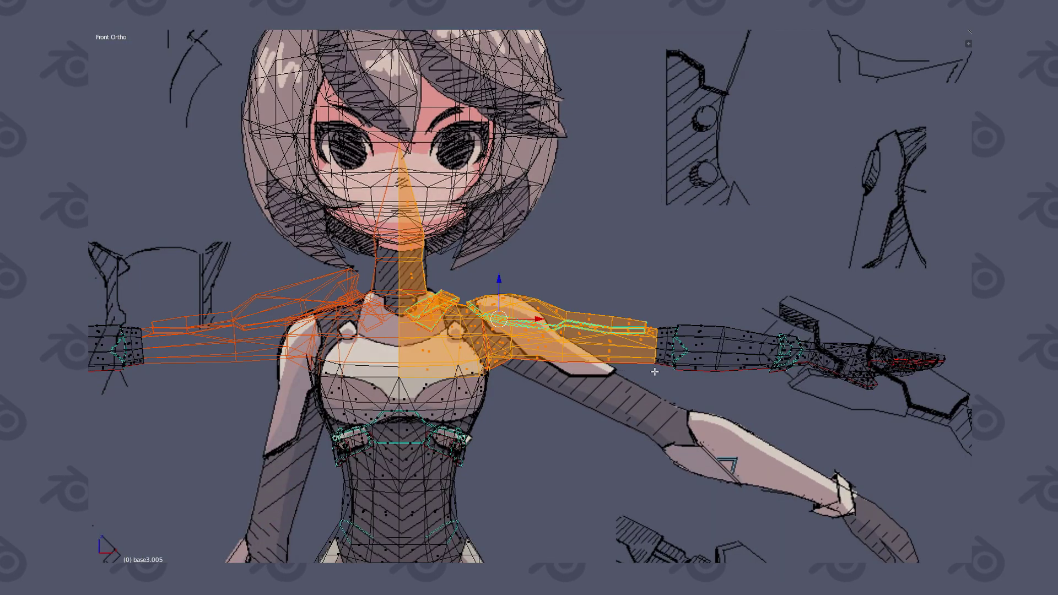
key(z)
key(p)
click(551, 338)
Step: Duplicate the shoulder armor and rotate the copy 180 degrees to mirror it
middle_drag(438, 331, 476, 342)
key(Tab)
key(a)
key(r)
key(x)
key(w)
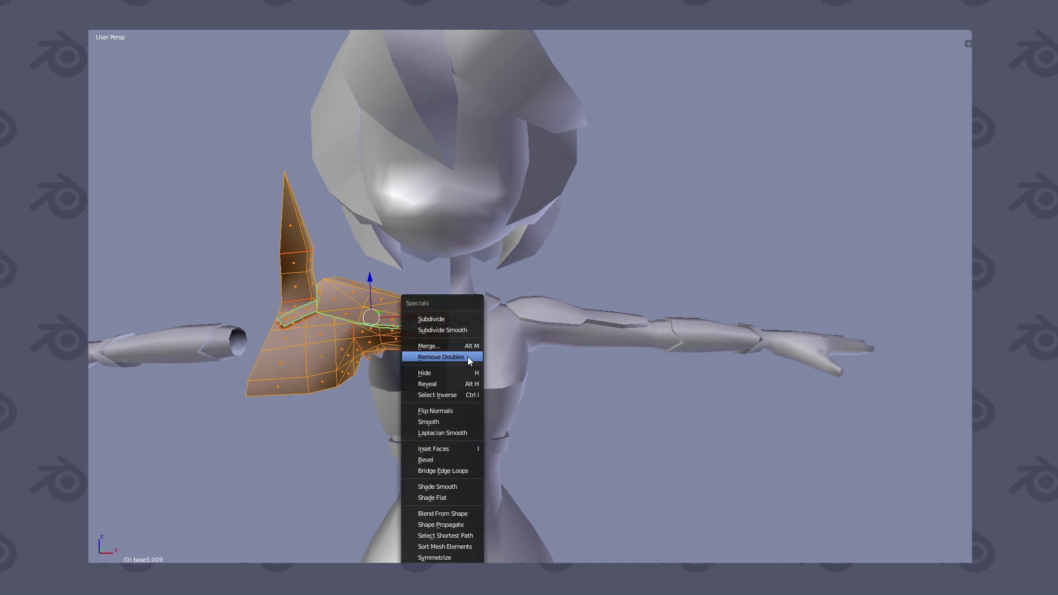
key(Escape)
key(Tab)
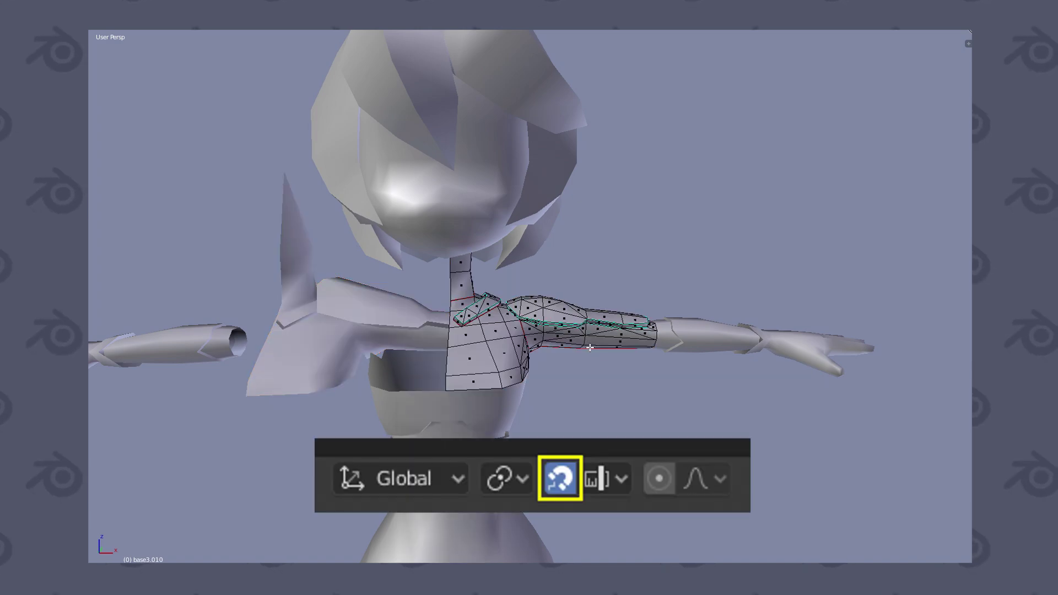
text(a180)
key(Return)
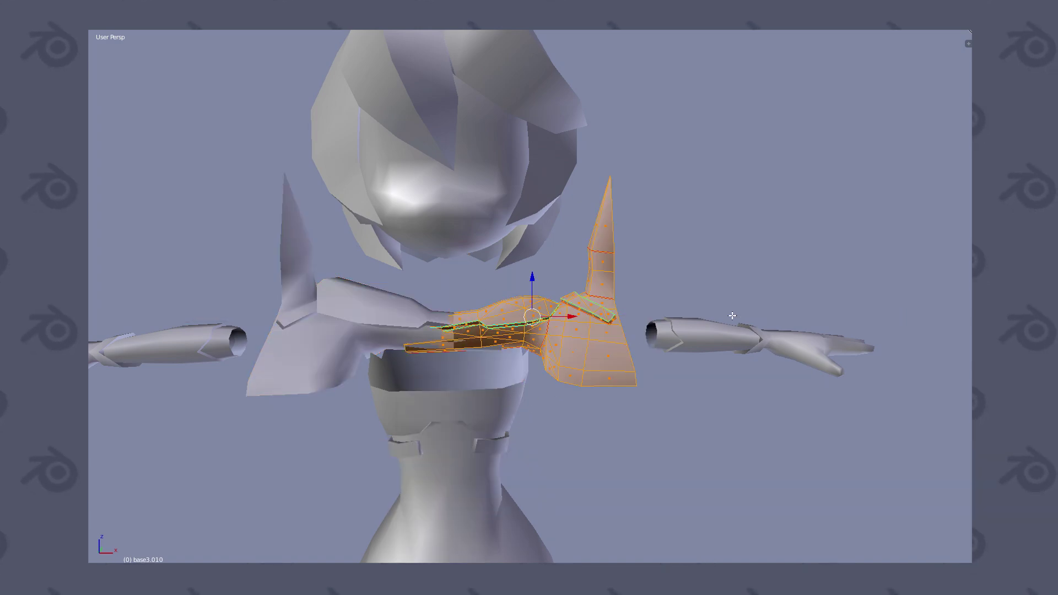
key(Tab)
scroll(378, 366, down, 3)
mouse_move(378, 366)
middle_down()
mouse_move(614, 354)
mouse_move(439, 332)
middle_up()
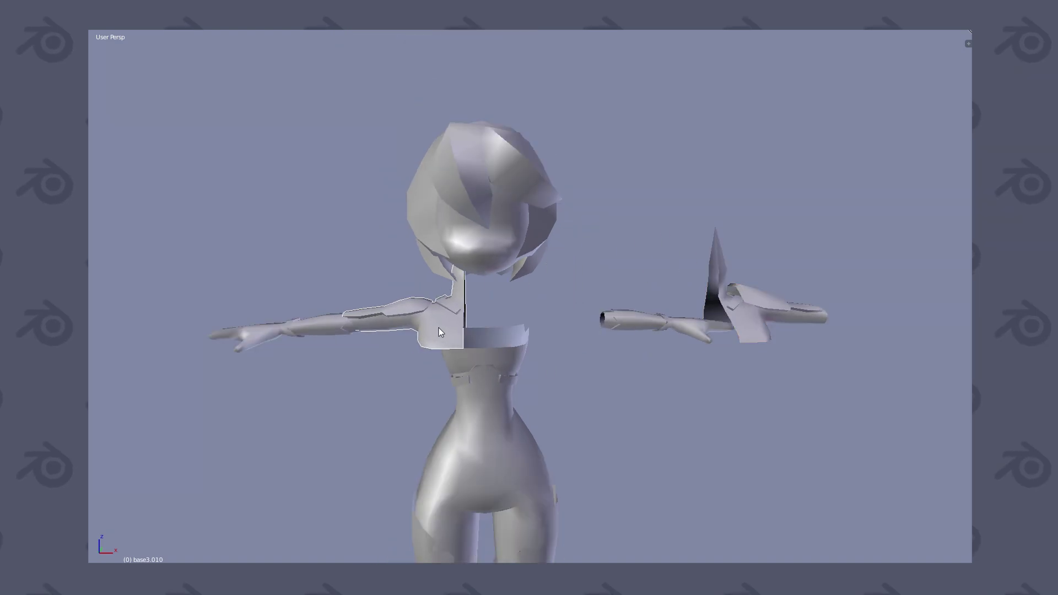
Step: Move the mirrored piece onto the opposite shoulder and join it into the body mesh
key(g)
click(522, 313)
scroll(613, 352, up, 2)
scroll(482, 323, up, 3)
shift+right_click(663, 349)
key(ctrl+j)
Step: Select the whole joined mesh and Remove Doubles to weld the shoulder seam
key(Tab)
scroll(663, 349, down, 2)
scroll(618, 392, up, 2)
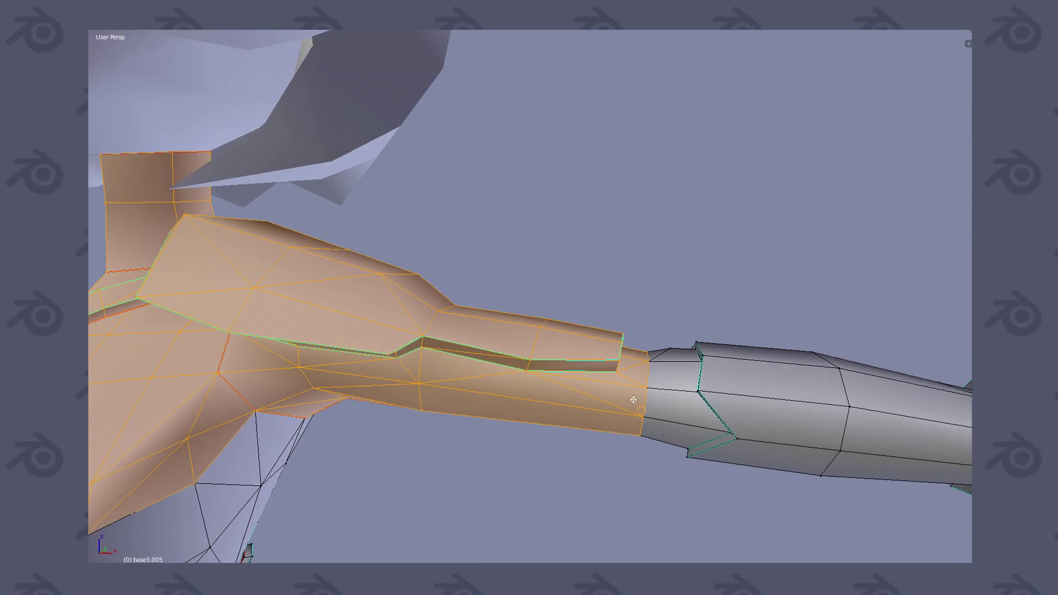
middle_drag(663, 349, 618, 391)
key(Tab)
scroll(468, 365, down, 2)
key(Tab)
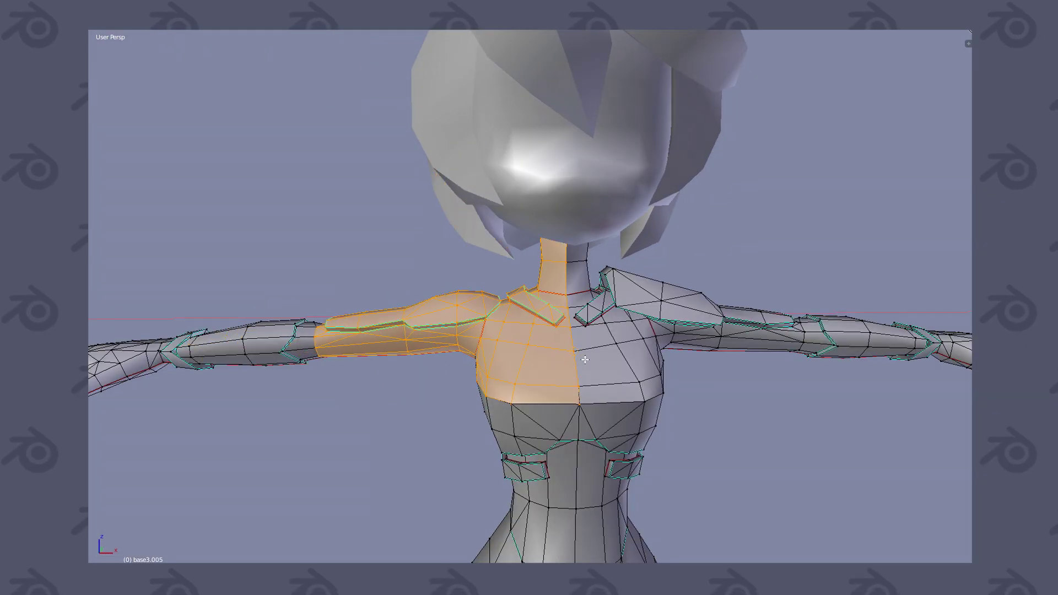
scroll(614, 382, up, 3)
key(a)
key(a)
scroll(614, 382, down, 2)
key(a)
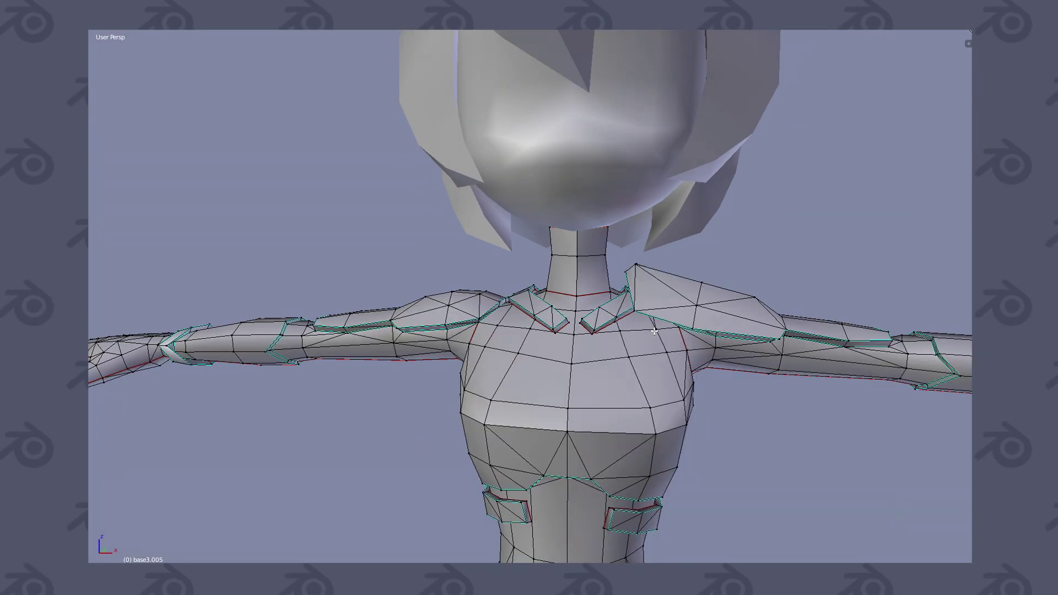
key(a)
scroll(637, 294, up, 4)
key(w)
click(637, 293)
key(Tab)
Step: Switch to textured shading and inspect the new shoulder pad from the front and below
key(alt+z)
mouse_move(611, 374)
middle_down()
mouse_move(577, 409)
mouse_move(735, 406)
mouse_move(670, 405)
mouse_move(704, 369)
middle_up()
key(Tab)
middle_drag(613, 326, 638, 366)
scroll(477, 358, up, 3)
mouse_move(525, 363)
middle_down()
mouse_move(605, 381)
mouse_move(563, 390)
middle_up()
scroll(563, 390, up, 2)
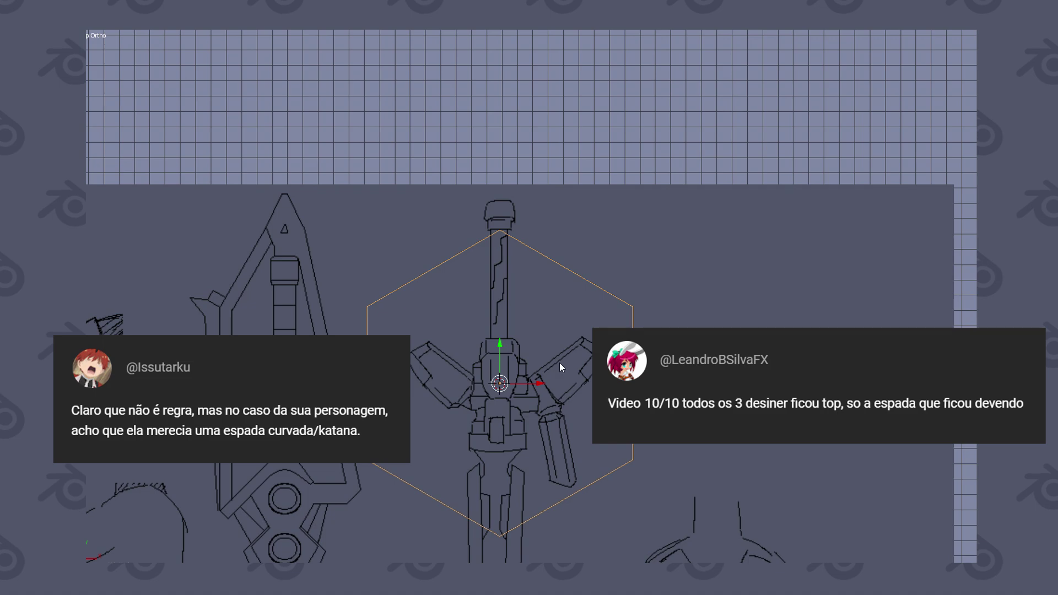
Step: In Front Ortho view, select the flat hilt piece and extrude its face upward along the drawing
key(KP_1)
scroll(529, 300, up, 2)
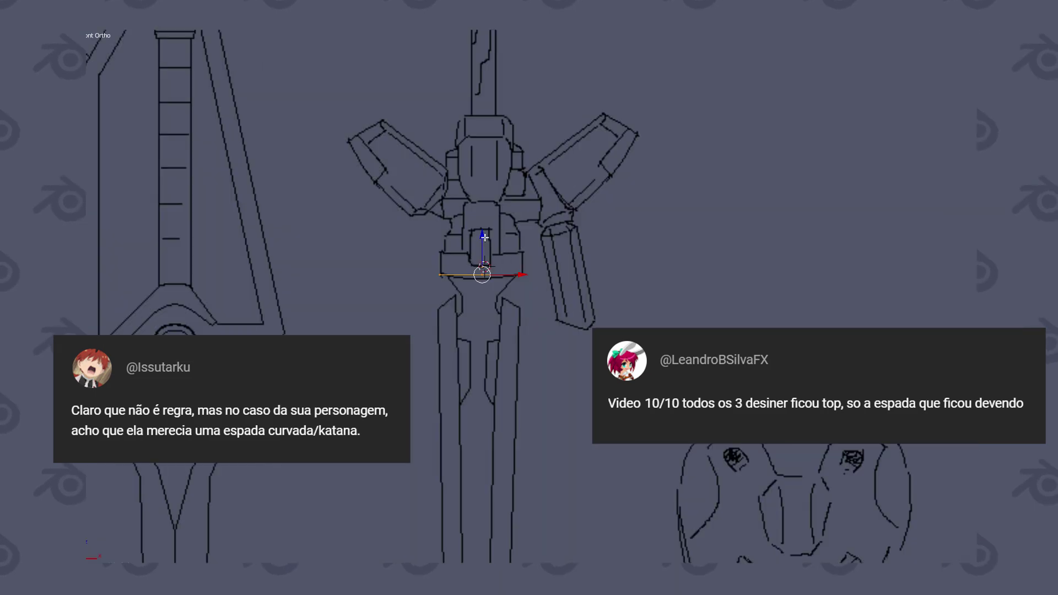
click(481, 208)
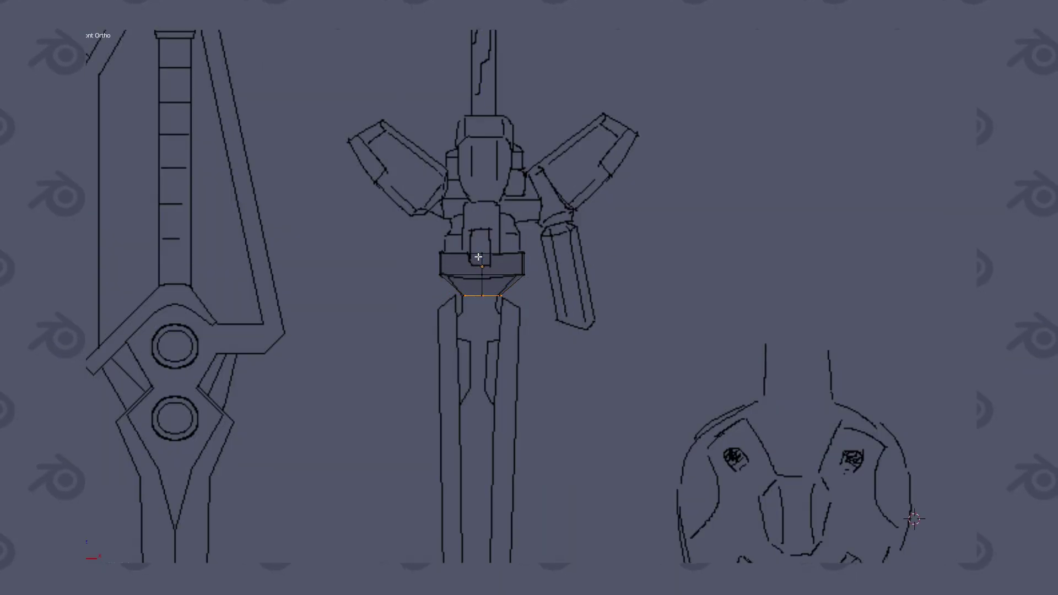
key(a)
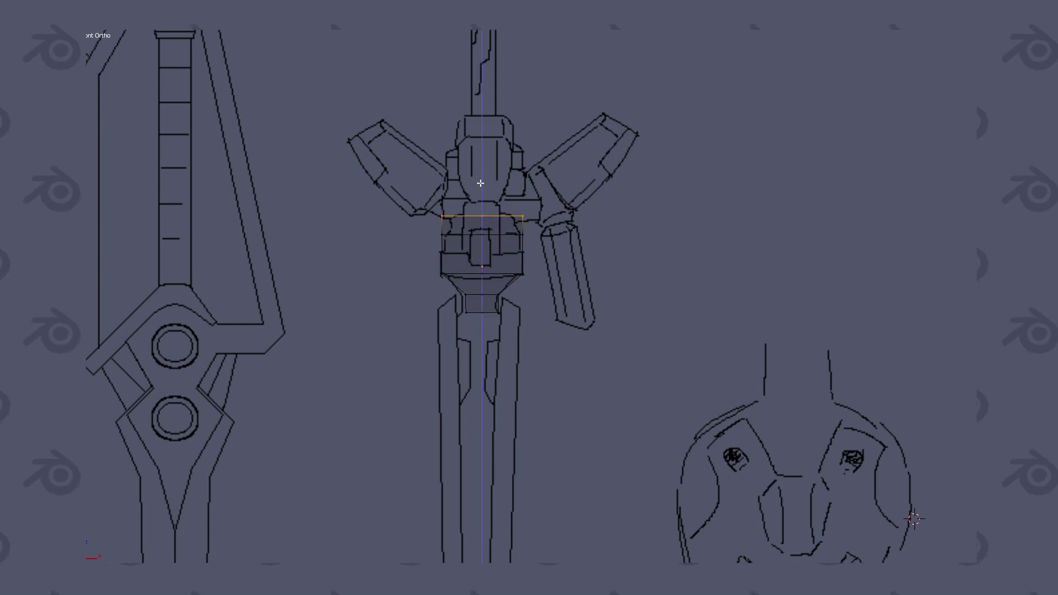
key(e)
click(541, 201)
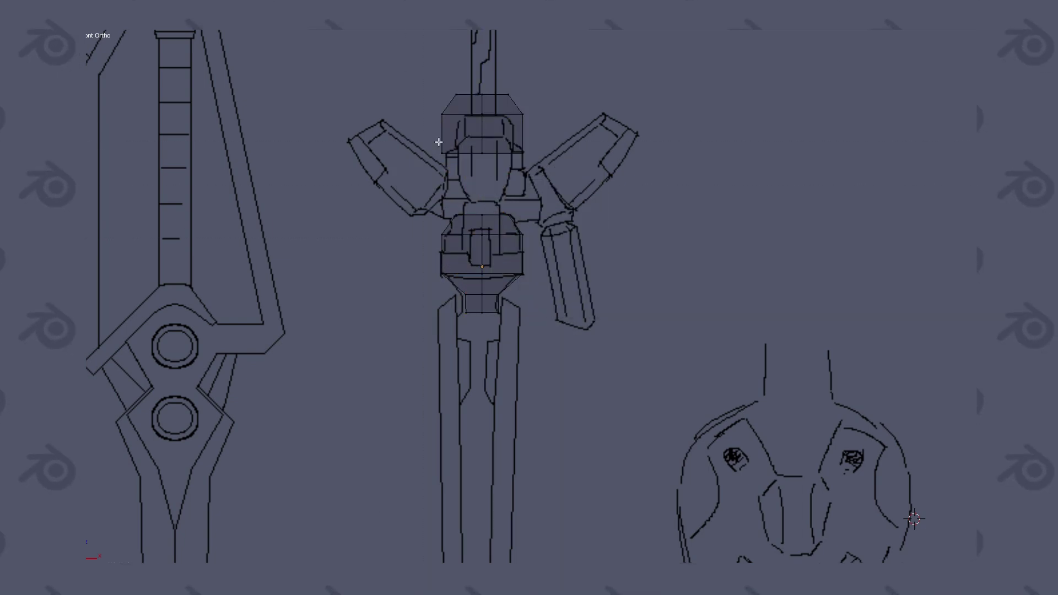
key(Escape)
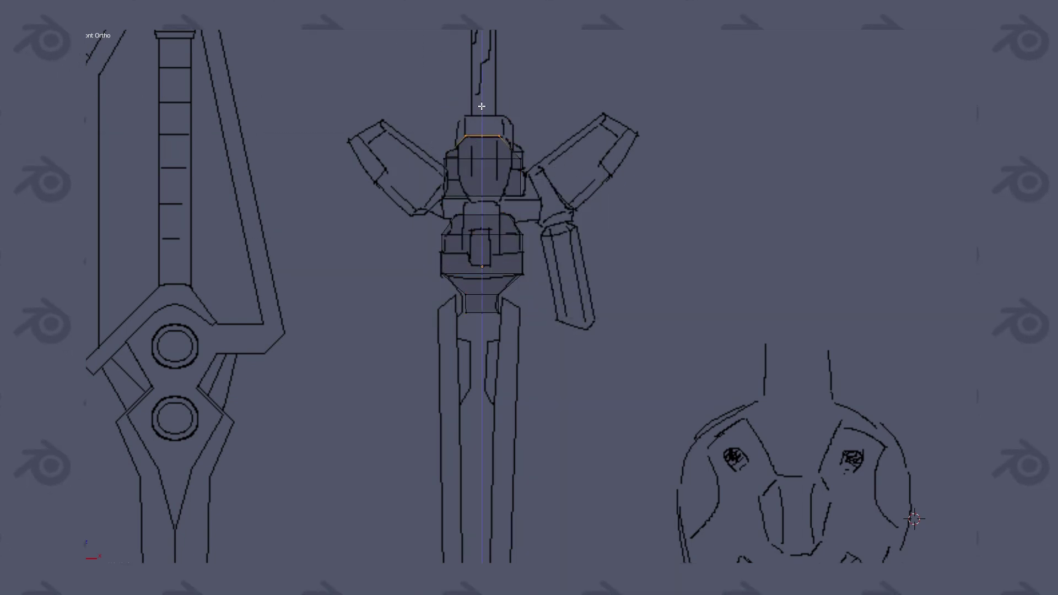
shift+scroll(481, 90, up, 5)
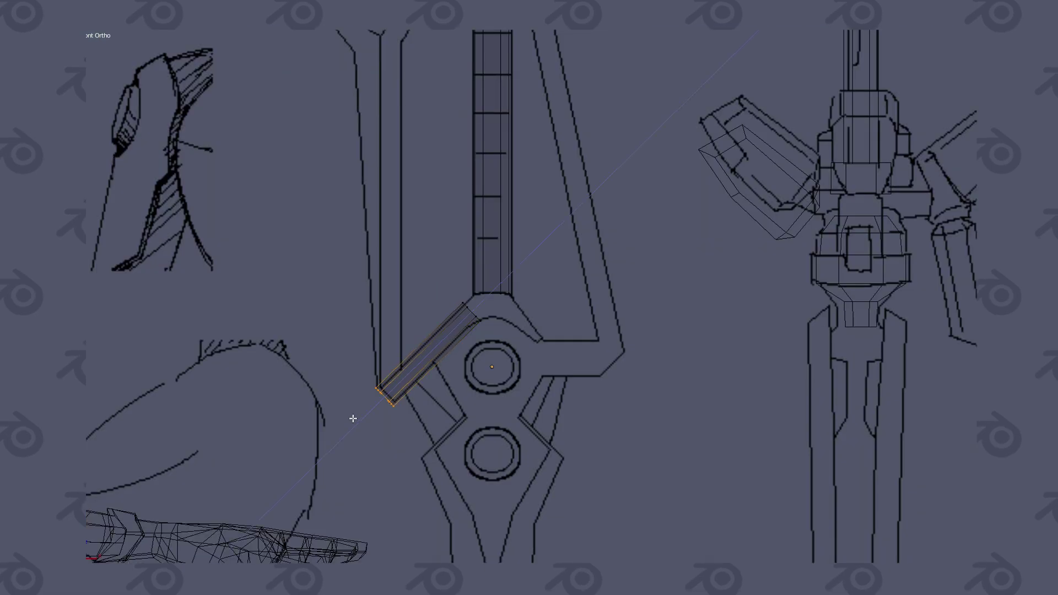
Step: Duplicate and rotate a strip of guard vertices, then flatten and extrude its edge downward
key(b)
drag(420, 296, 463, 319)
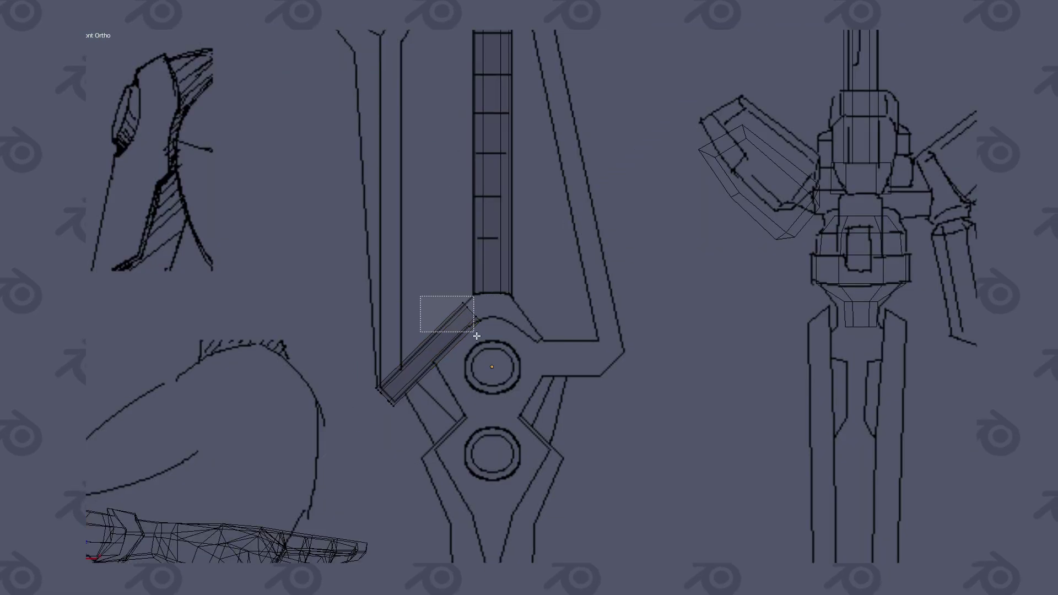
key(shift+d)
key(r)
click(508, 315)
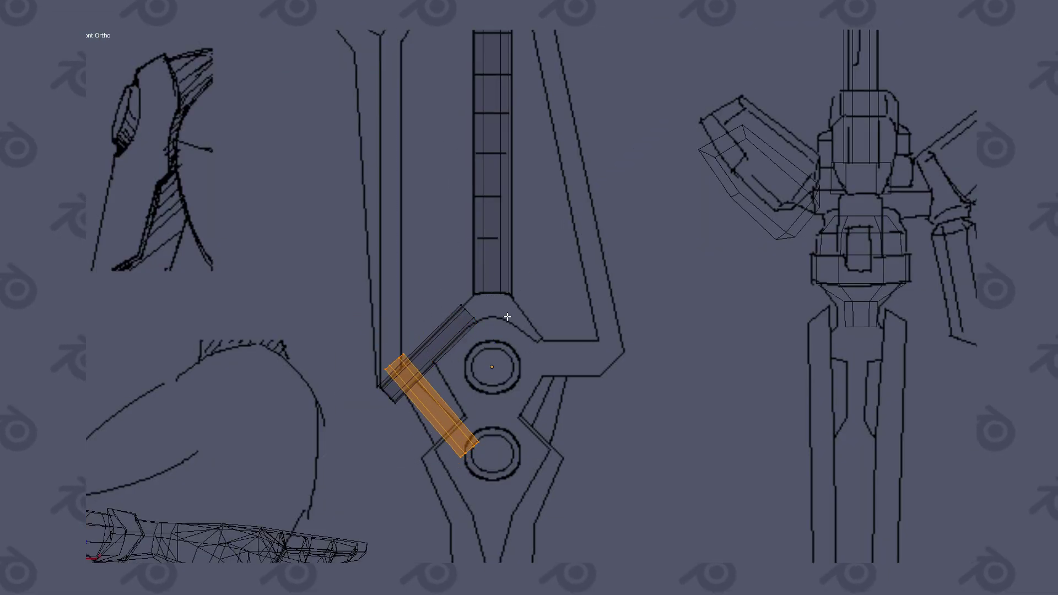
key(s)
key(z)
click(537, 301)
key(e)
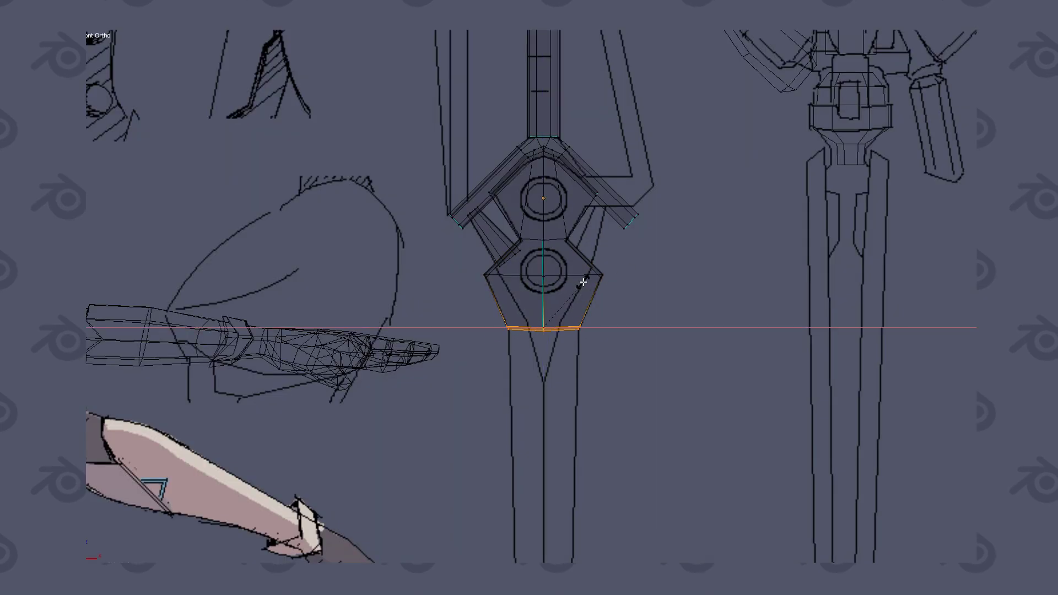
Step: Scale the lower blade edge narrower along the X axis
shift+middle_drag(554, 391, 606, 201)
scroll(562, 359, up, 2)
key(s)
key(x)
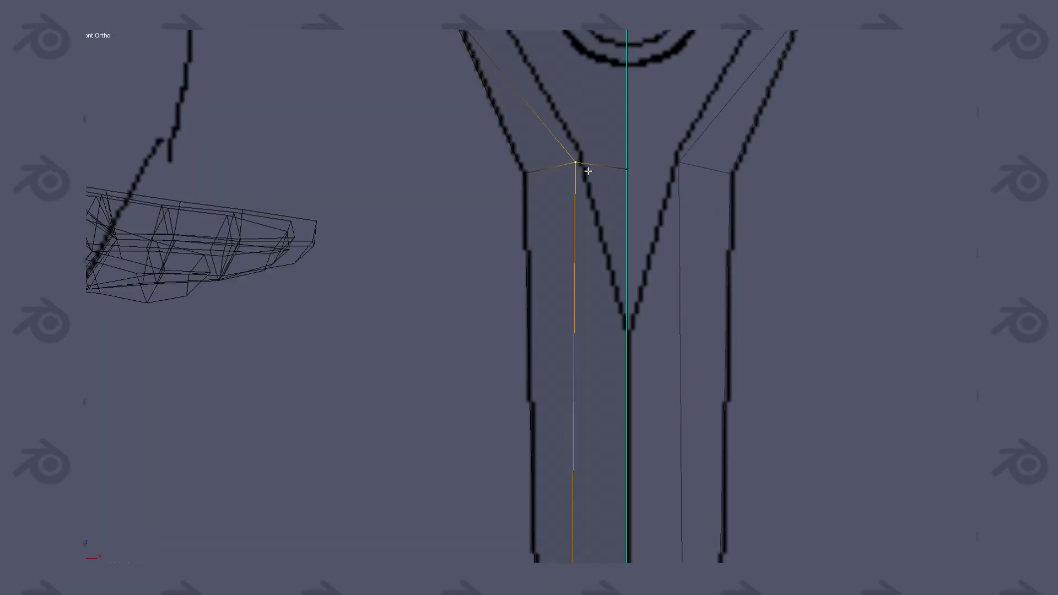
scroll(588, 171, down, 4)
scroll(551, 275, up, 3)
Step: Select vertices along the sword's upper joint, guard and blade, then one linked half of the sword
right_click(431, 218)
shift+middle_drag(496, 237, 526, 351)
key(z)
right_click(531, 255)
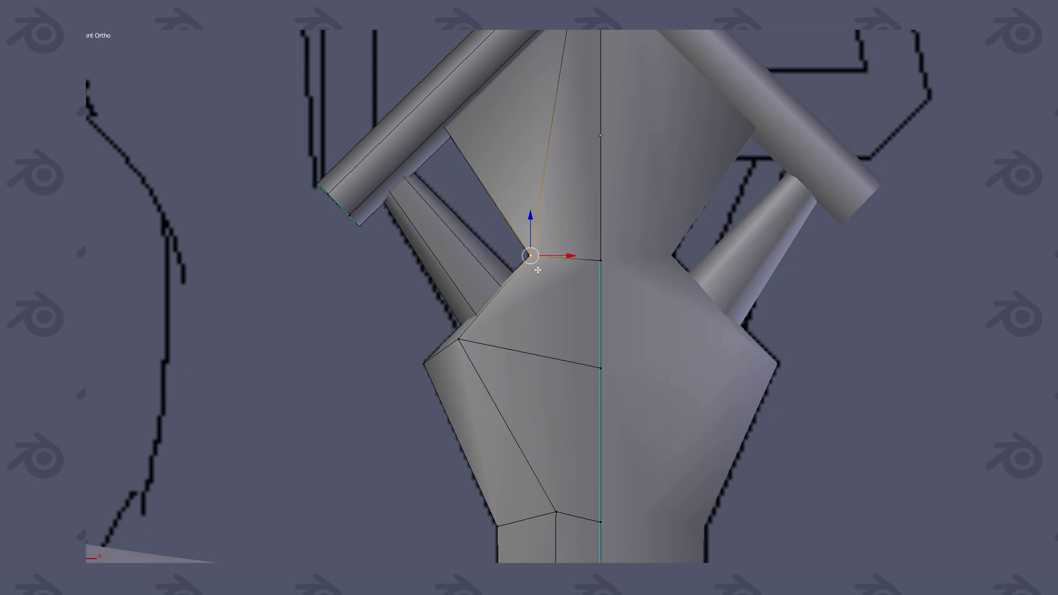
key(z)
scroll(569, 277, down, 8)
right_click(544, 290)
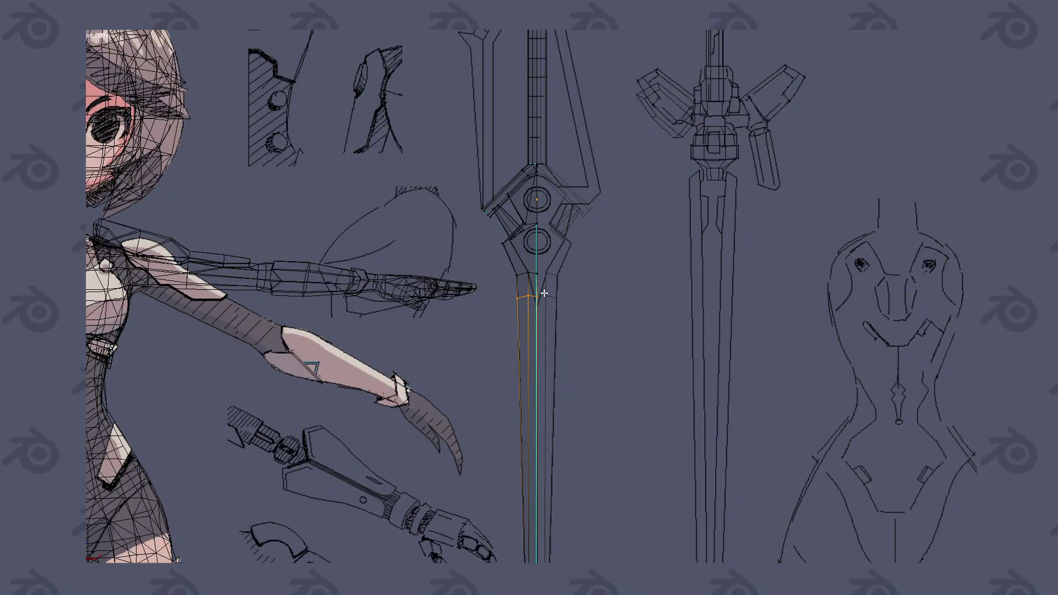
scroll(542, 297, up, 7)
right_click(548, 303)
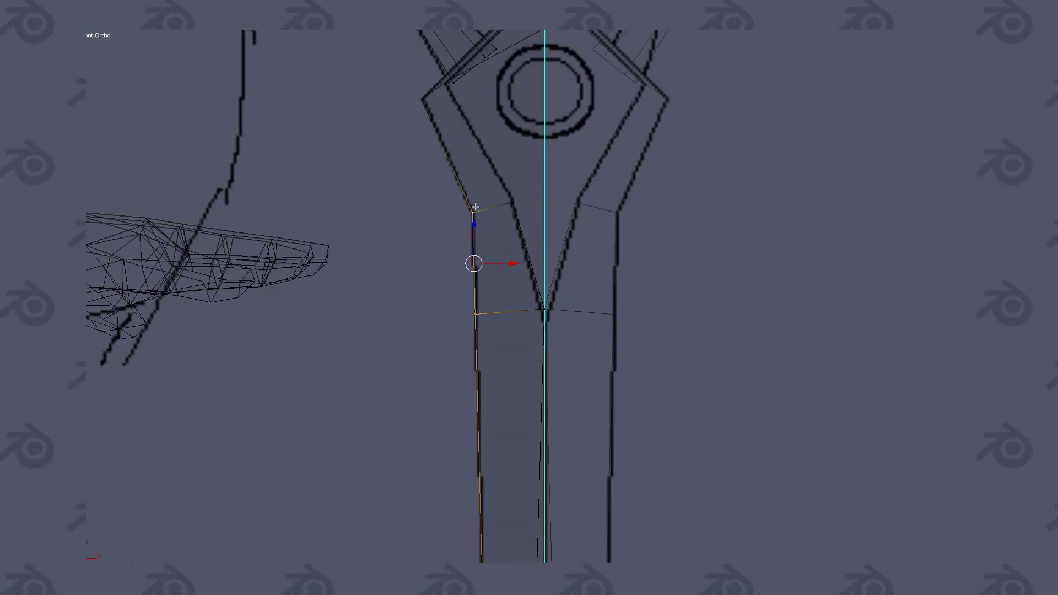
key(l)
Step: Check the tapered blade in solid shading and leave Edit Mode to view it with the character
key(z)
scroll(523, 297, down, 6)
middle_drag(524, 354, 539, 167)
scroll(538, 166, up, 6)
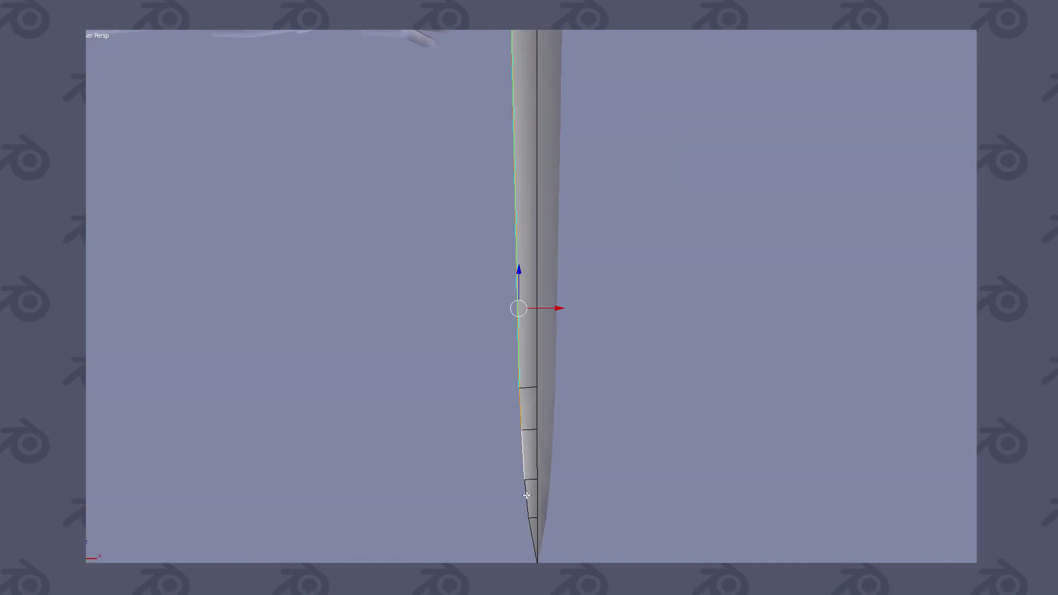
key(Tab)
scroll(538, 349, down, 6)
mouse_move(595, 314)
middle_down()
mouse_move(662, 324)
mouse_move(414, 313)
mouse_move(540, 315)
mouse_move(687, 336)
mouse_move(591, 362)
mouse_move(543, 323)
mouse_move(573, 314)
mouse_move(525, 337)
mouse_move(628, 309)
middle_up()
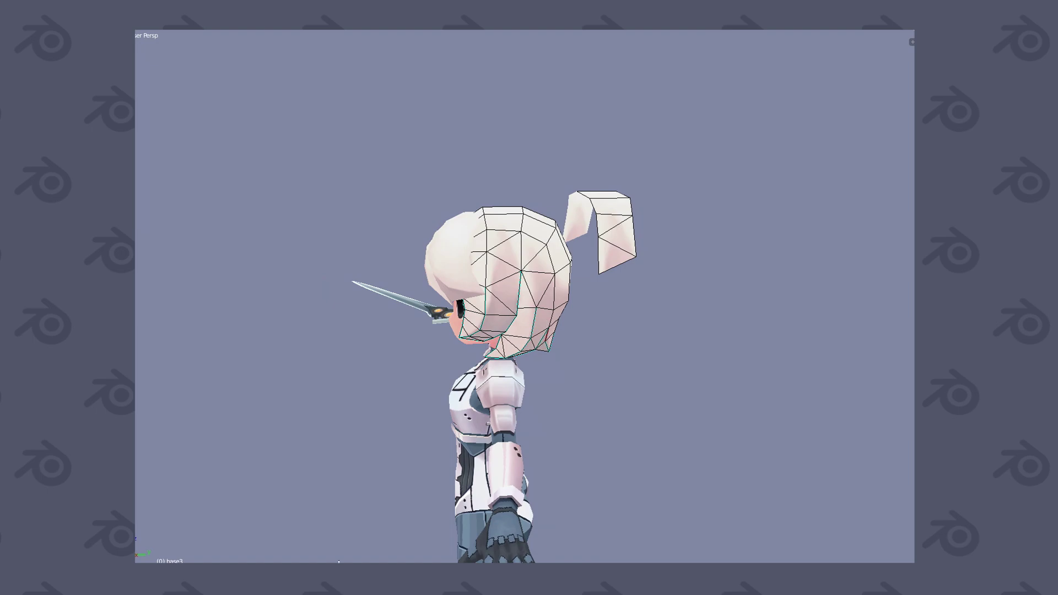
Step: Move the hair piece and headband along Y at the back of the head
mouse_move(610, 266)
middle_down()
mouse_move(477, 504)
mouse_move(598, 291)
mouse_move(617, 287)
middle_up()
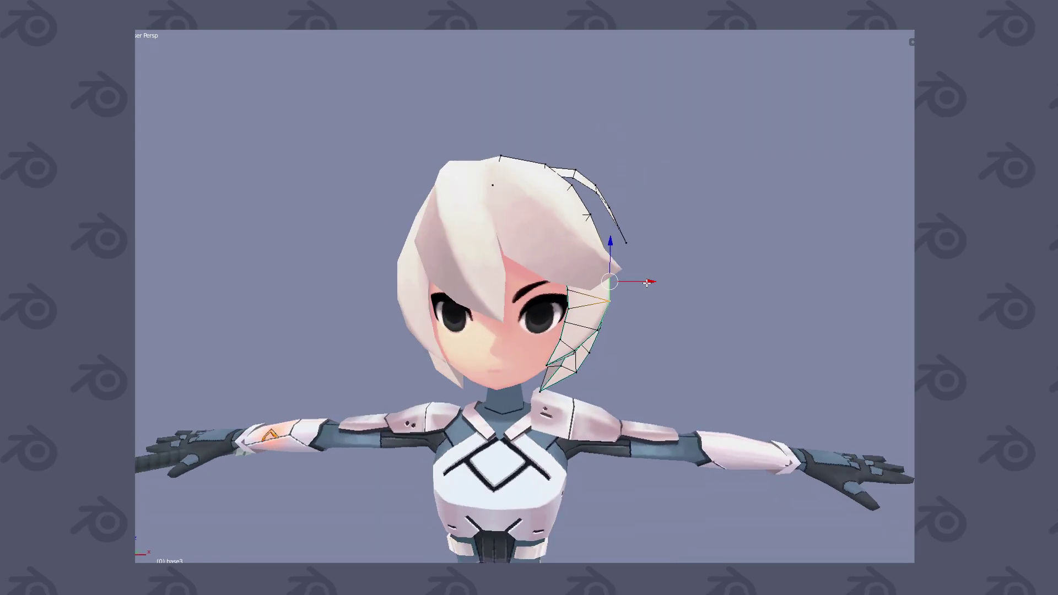
middle_drag(645, 283, 651, 243)
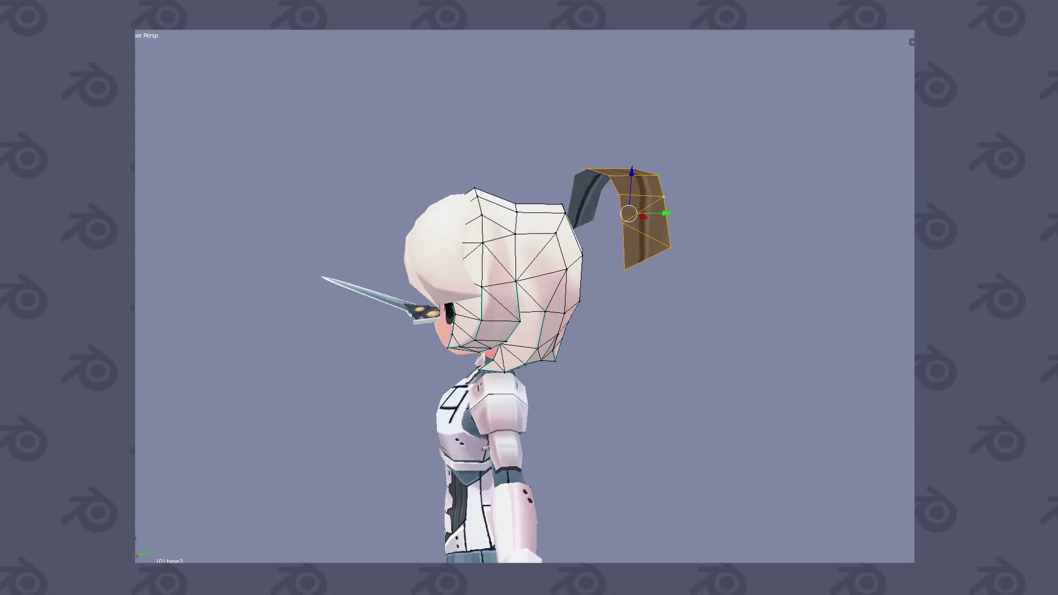
middle_drag(650, 242, 622, 321)
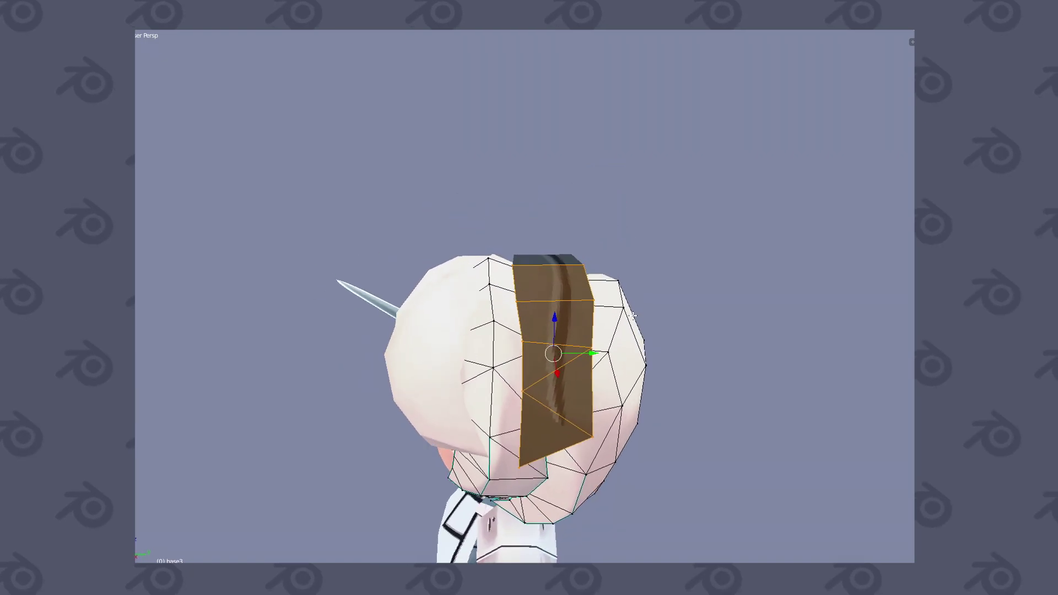
key(g)
key(y)
mouse_move(621, 287)
middle_down()
mouse_move(698, 334)
mouse_move(651, 325)
mouse_move(684, 308)
mouse_move(662, 297)
mouse_move(679, 291)
mouse_move(687, 361)
mouse_move(640, 389)
mouse_move(469, 388)
middle_up()
click(673, 333)
Step: Orbit to side and high rear views to check the repositioned hair strip
scroll(680, 291, down, 5)
mouse_move(610, 335)
middle_down()
mouse_move(549, 344)
mouse_move(617, 328)
mouse_move(626, 307)
mouse_move(656, 313)
mouse_move(661, 297)
middle_up()
scroll(549, 343, up, 3)
scroll(551, 359, up, 2)
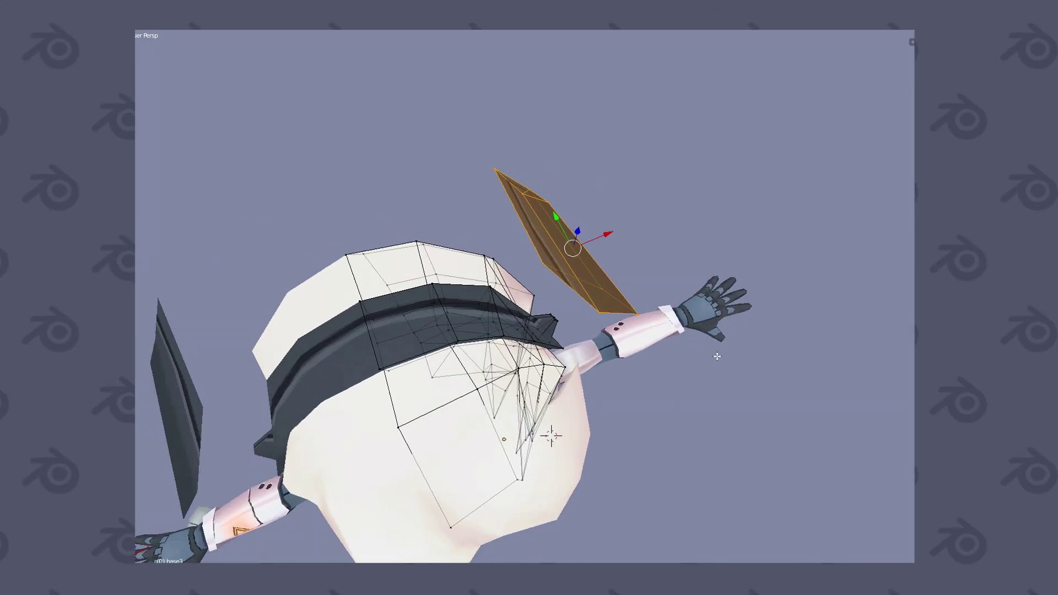
mouse_move(507, 487)
middle_down()
mouse_move(332, 488)
mouse_move(431, 527)
mouse_move(591, 486)
mouse_move(659, 492)
middle_up()
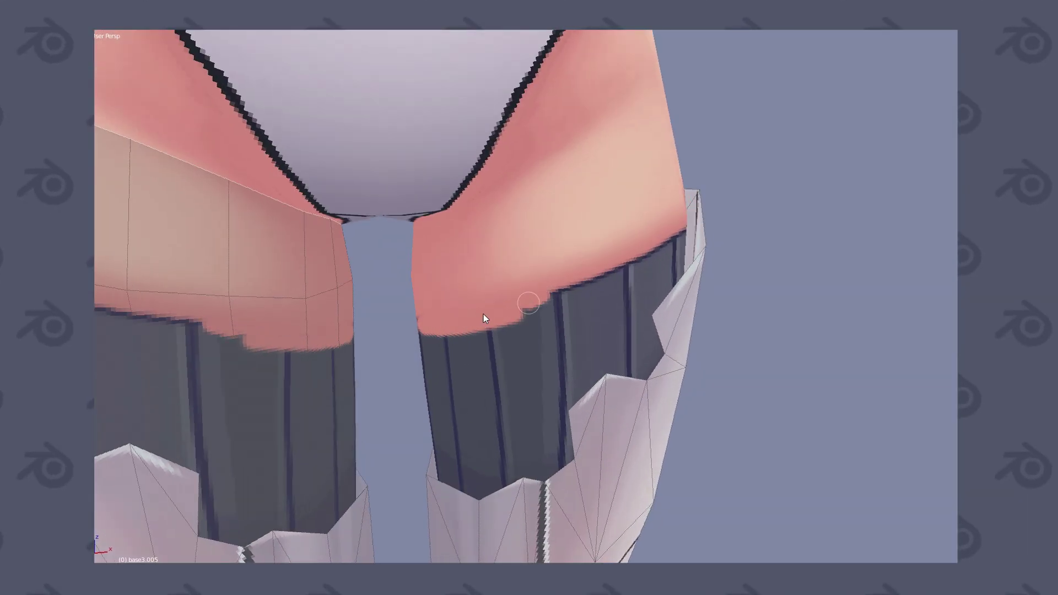
Step: Orbit around the hips and thighs to inspect the area for the new edge loop
mouse_move(484, 315)
middle_down()
mouse_move(526, 306)
mouse_move(451, 329)
middle_up()
mouse_move(603, 285)
middle_down()
mouse_move(501, 300)
mouse_move(500, 288)
mouse_move(425, 248)
mouse_move(530, 304)
middle_up()
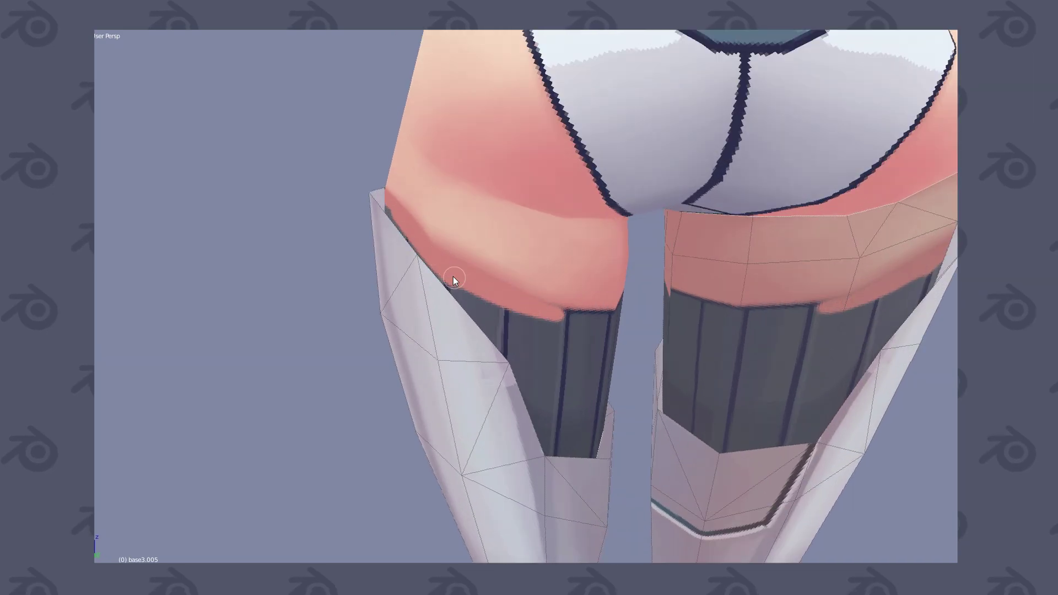
middle_drag(453, 276, 499, 295)
mouse_move(614, 316)
middle_down()
mouse_move(546, 305)
mouse_move(476, 274)
mouse_move(428, 275)
mouse_move(535, 353)
mouse_move(513, 366)
mouse_move(624, 325)
mouse_move(560, 343)
middle_up()
mouse_move(464, 320)
middle_down()
mouse_move(494, 321)
mouse_move(455, 322)
mouse_move(544, 311)
mouse_move(428, 259)
middle_up()
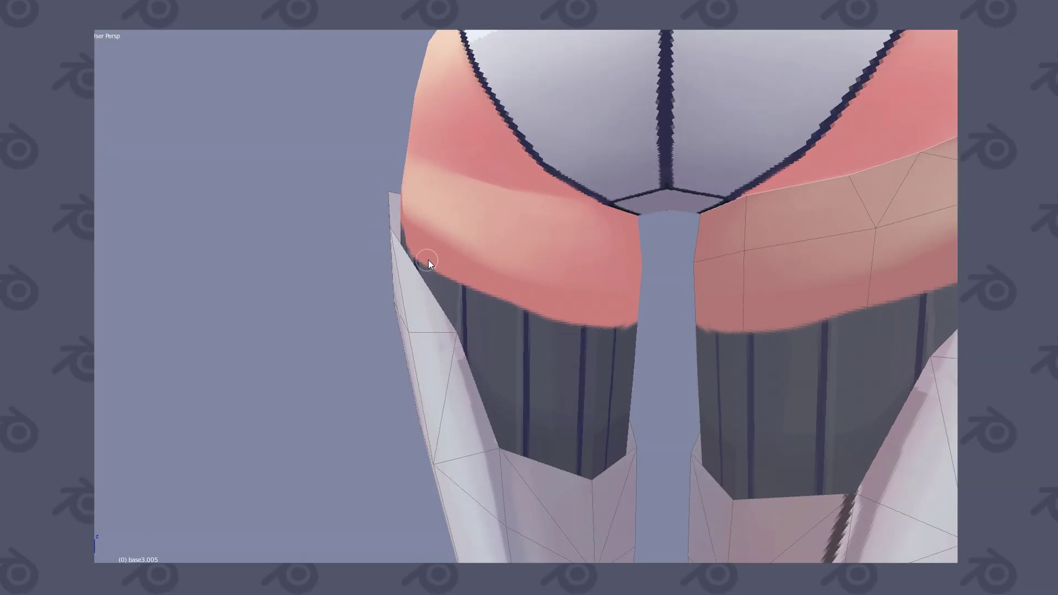
mouse_move(622, 318)
middle_down()
mouse_move(553, 269)
mouse_move(577, 349)
mouse_move(517, 310)
mouse_move(591, 300)
mouse_move(560, 295)
mouse_move(557, 283)
mouse_move(595, 298)
mouse_move(614, 286)
mouse_move(504, 272)
middle_up()
scroll(569, 276, down, 3)
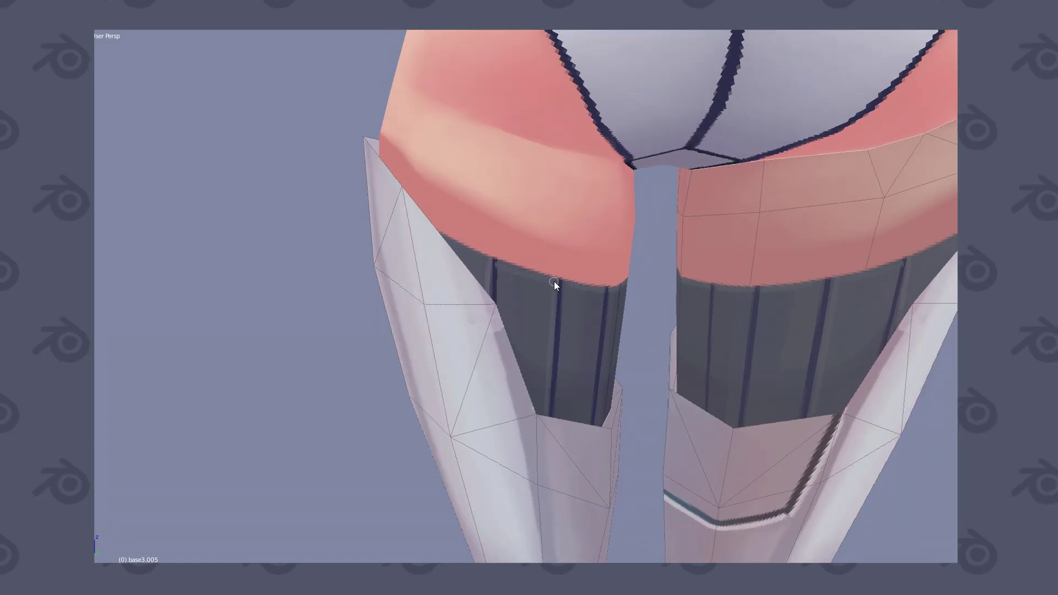
Step: Confirm the knife cut across the upper thigh and select a hip-line vertex to reshape
key(Return)
mouse_move(488, 210)
middle_down()
mouse_move(546, 348)
mouse_move(341, 527)
middle_up()
click(184, 520)
mouse_move(184, 521)
middle_down()
mouse_move(520, 370)
mouse_move(421, 369)
mouse_move(538, 344)
mouse_move(529, 325)
middle_up()
middle_drag(507, 256, 540, 320)
right_click(547, 329)
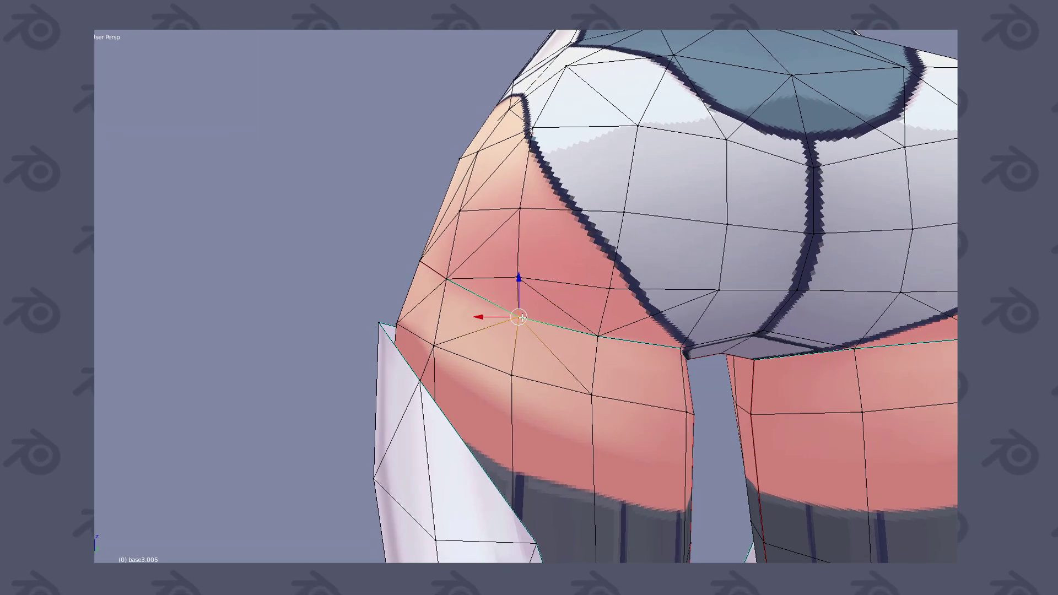
mouse_move(589, 348)
middle_down()
mouse_move(556, 336)
mouse_move(603, 378)
middle_up()
key(alt+z)
scroll(673, 385, down, 5)
mouse_move(672, 384)
middle_down()
mouse_move(724, 381)
mouse_move(622, 387)
mouse_move(569, 378)
middle_up()
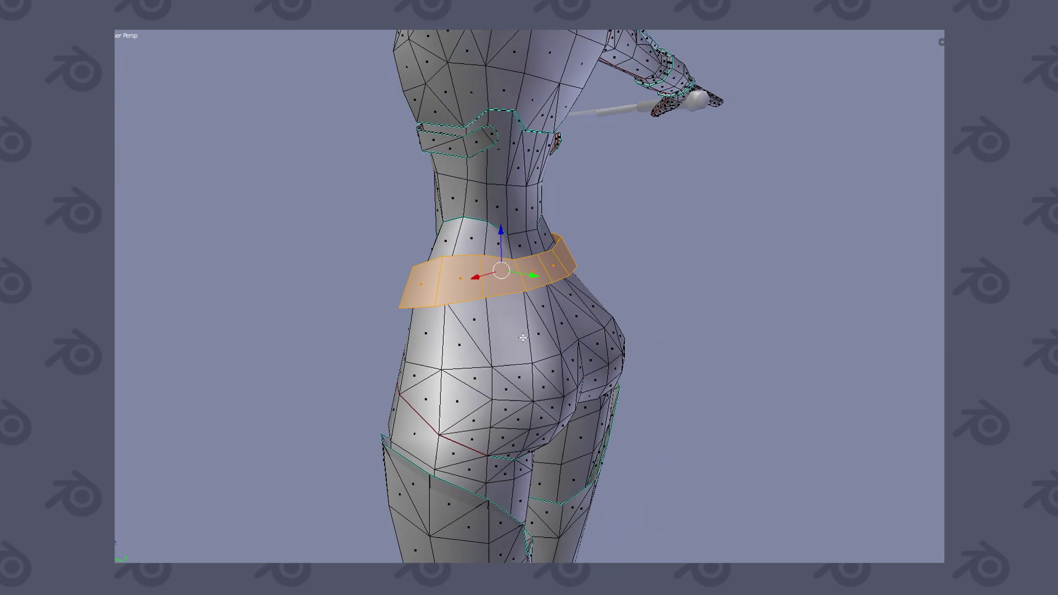
Step: Enlarge the proportional-editing radius on the belt armor and delete an unwanted face
middle_drag(517, 327, 388, 552)
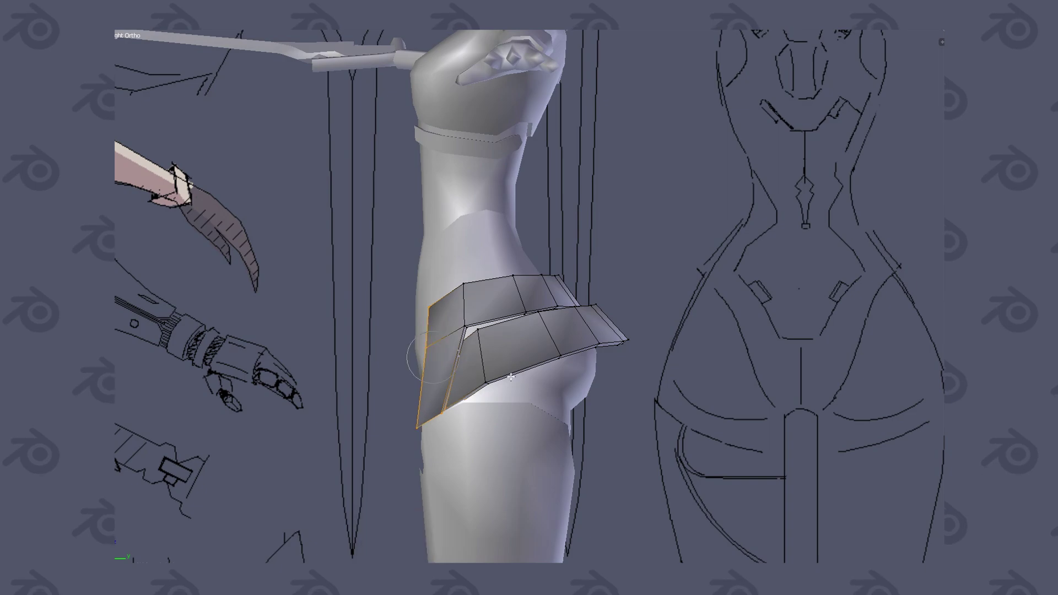
scroll(511, 377, down, 15)
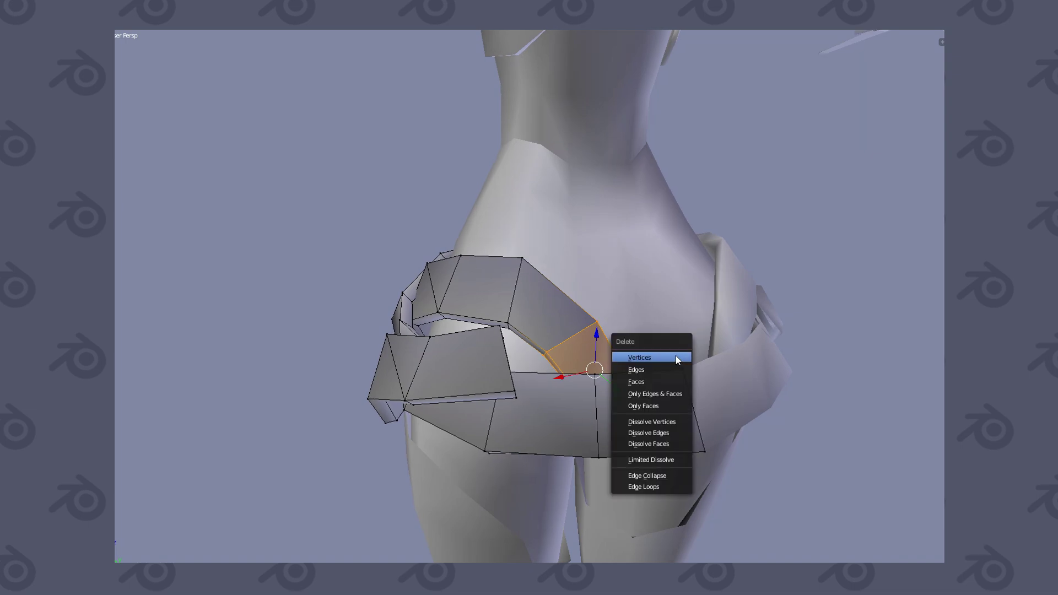
click(651, 381)
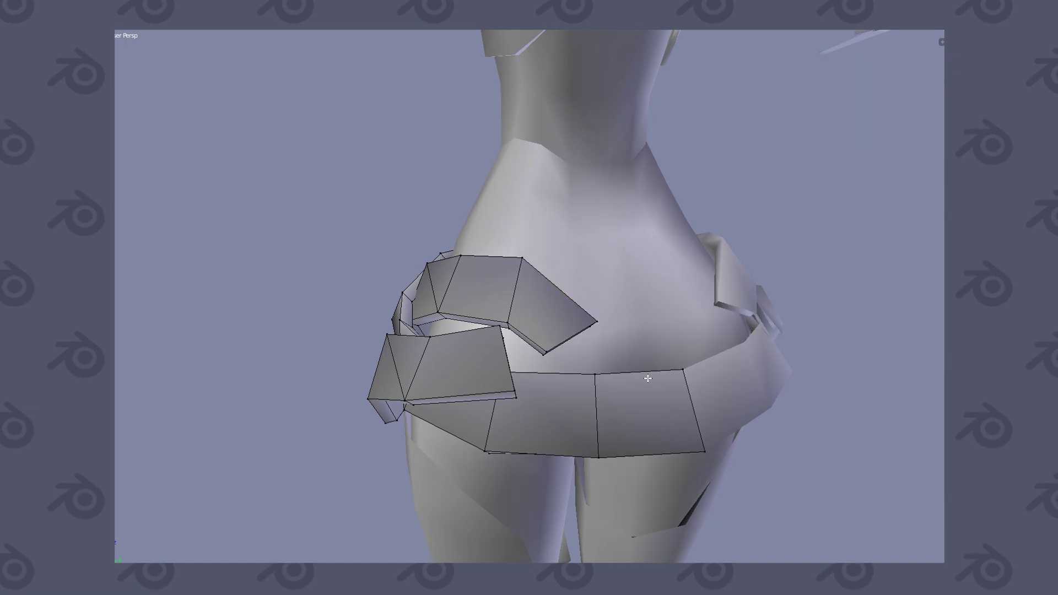